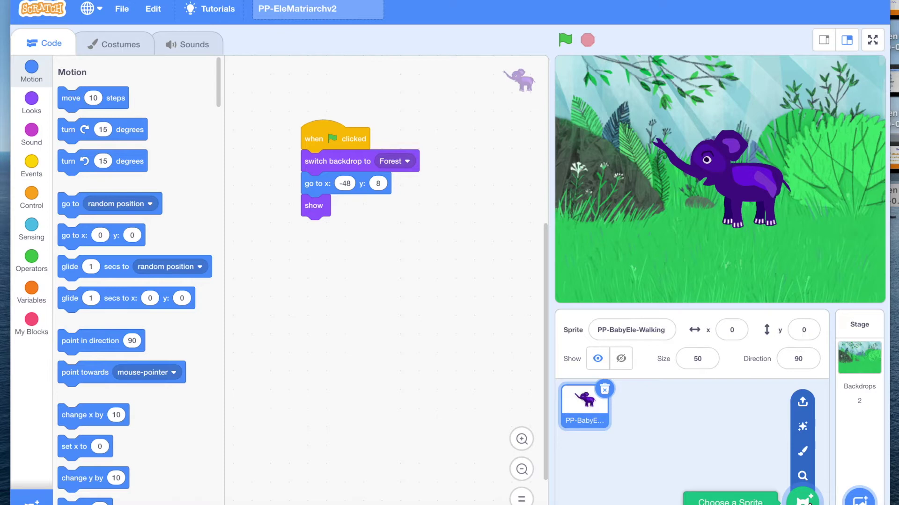
# - Upload the PP-EleMatriarch sprite file into the project beside the baby elephant
pyautogui.click(802, 403)
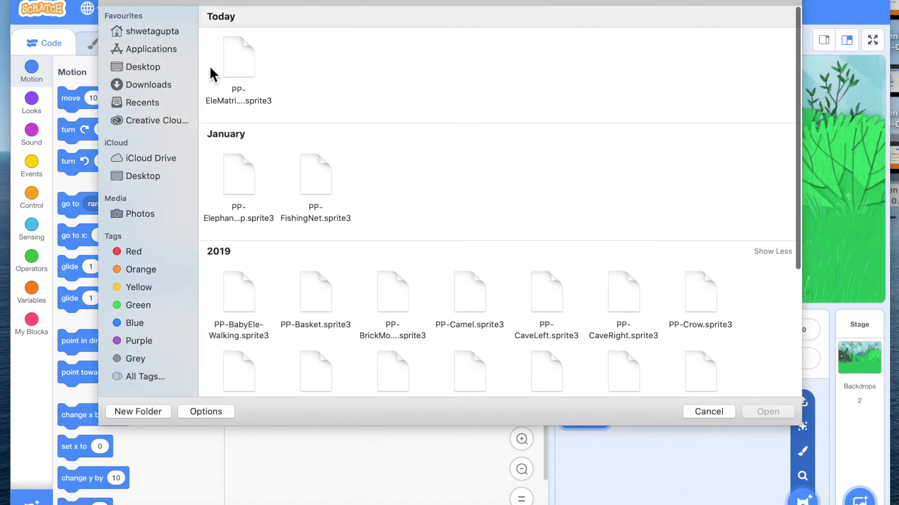
pyautogui.click(232, 59)
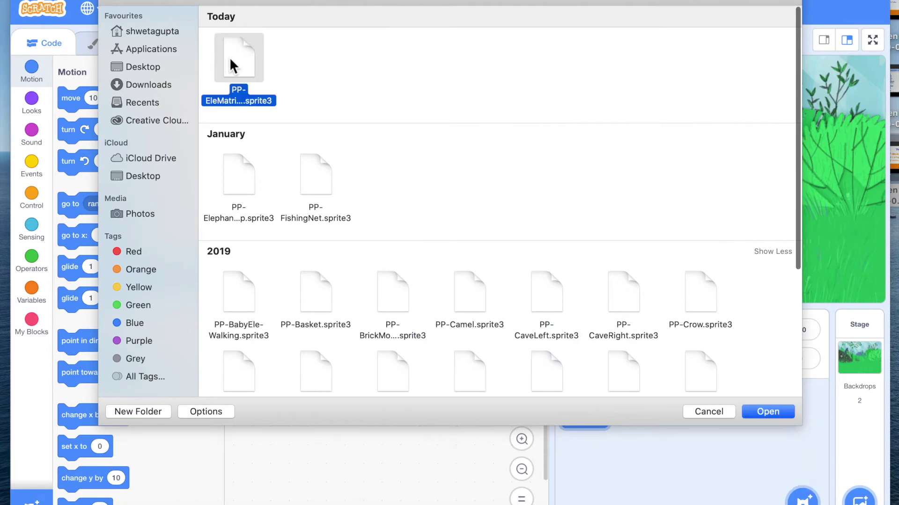
pyautogui.click(767, 410)
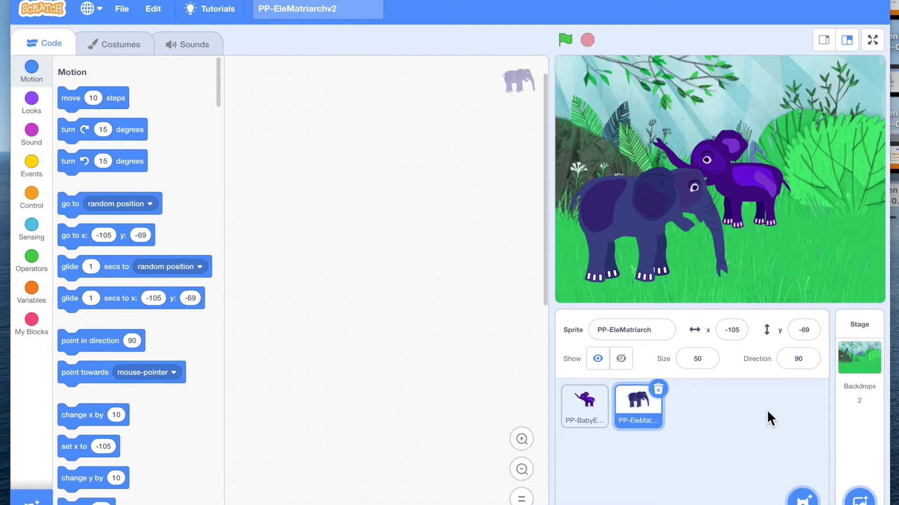
pyautogui.click(588, 414)
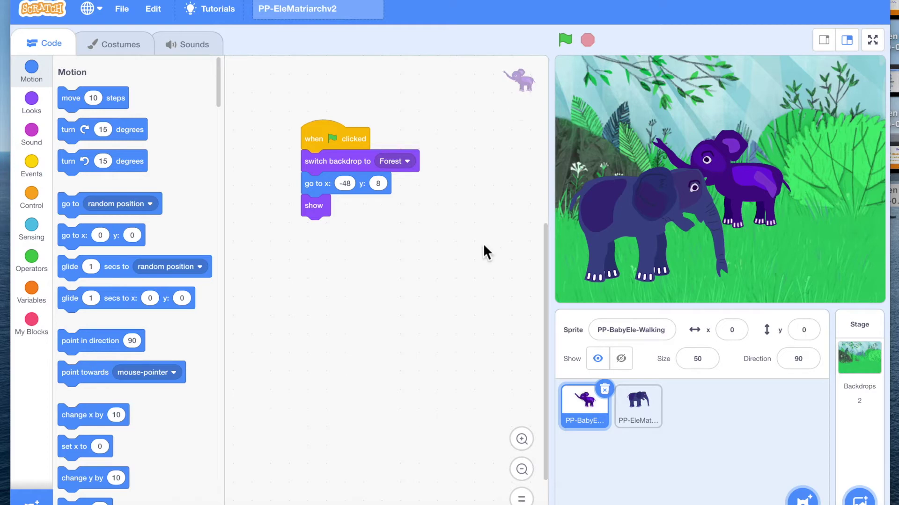
pyautogui.click(636, 401)
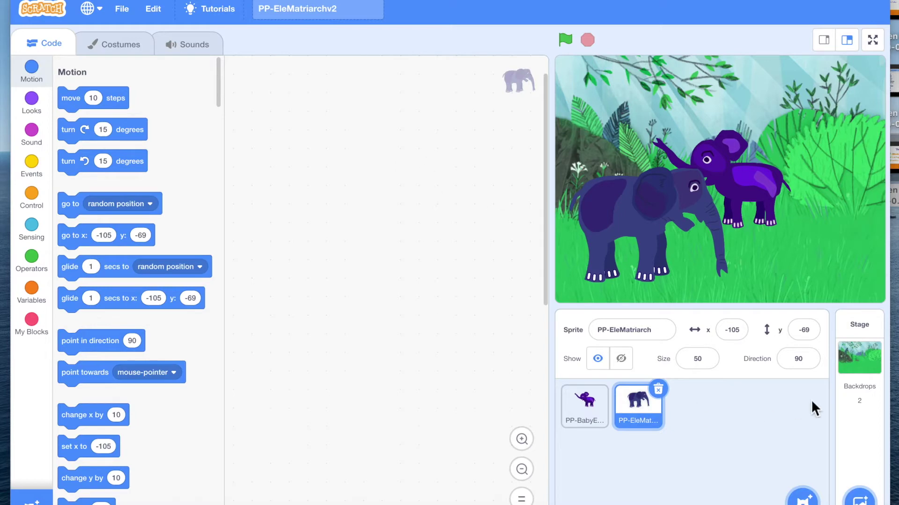
pyautogui.click(585, 407)
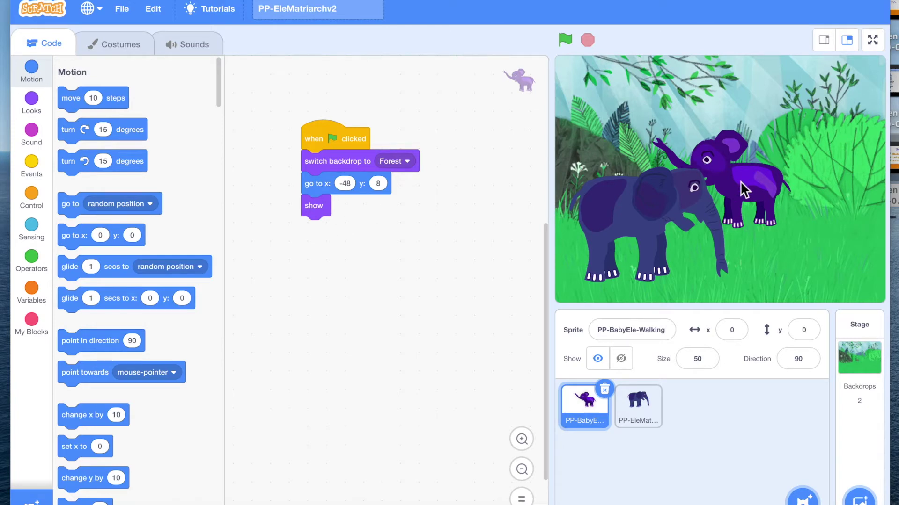
# - Drag the baby elephant to the stage's lower right at x 131, y -87
pyautogui.moveTo(740, 181); pyautogui.dragTo(833, 244)
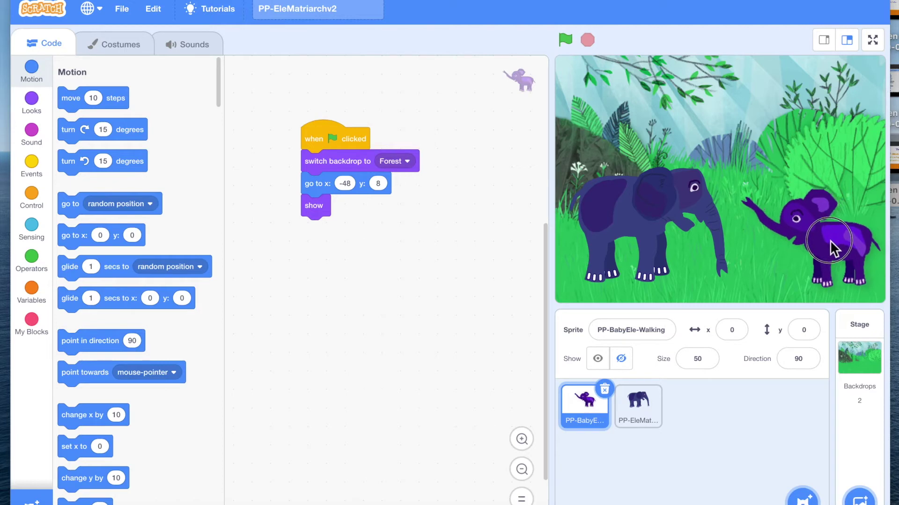
pyautogui.moveTo(834, 243); pyautogui.dragTo(829, 240)
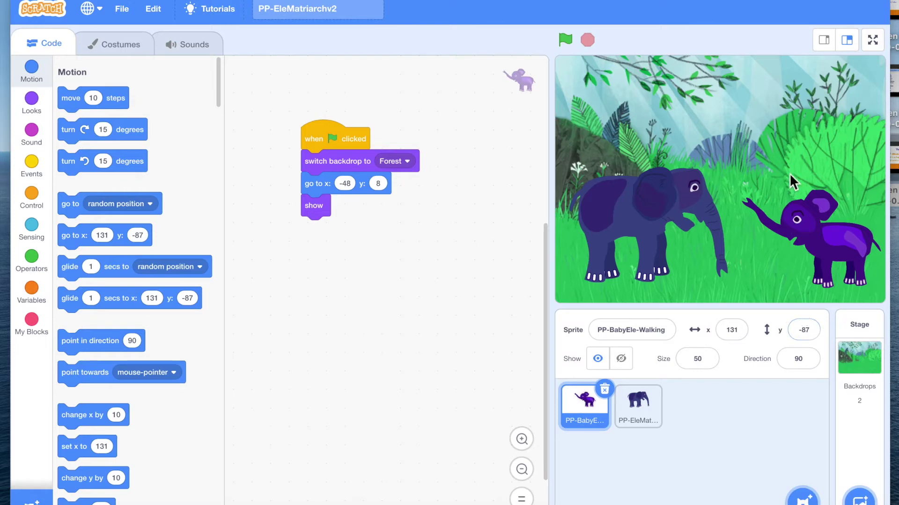
pyautogui.click(809, 336)
pyautogui.click(840, 241)
pyautogui.click(35, 77)
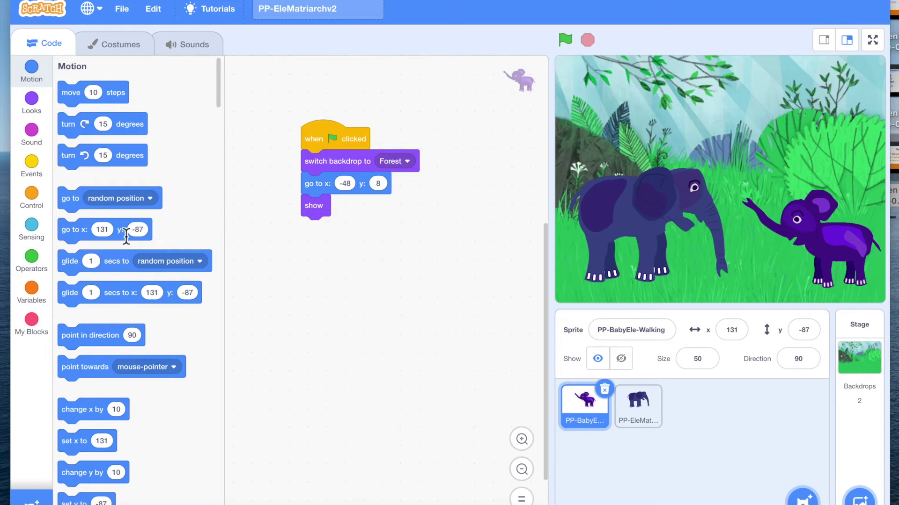
# - Bring a go to x: 131 y: -87 block in and detach the old position and show blocks
pyautogui.click(81, 237)
pyautogui.moveTo(80, 237); pyautogui.dragTo(369, 255)
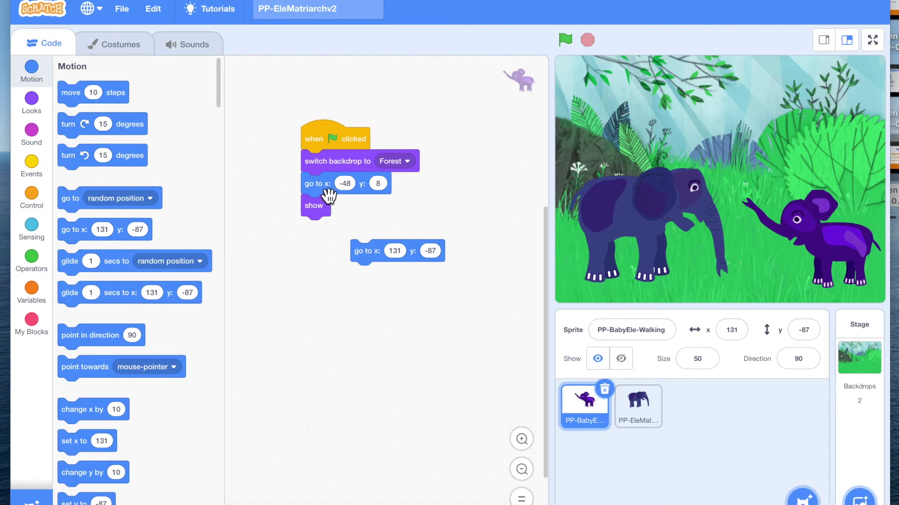
pyautogui.moveTo(327, 195); pyautogui.dragTo(301, 232)
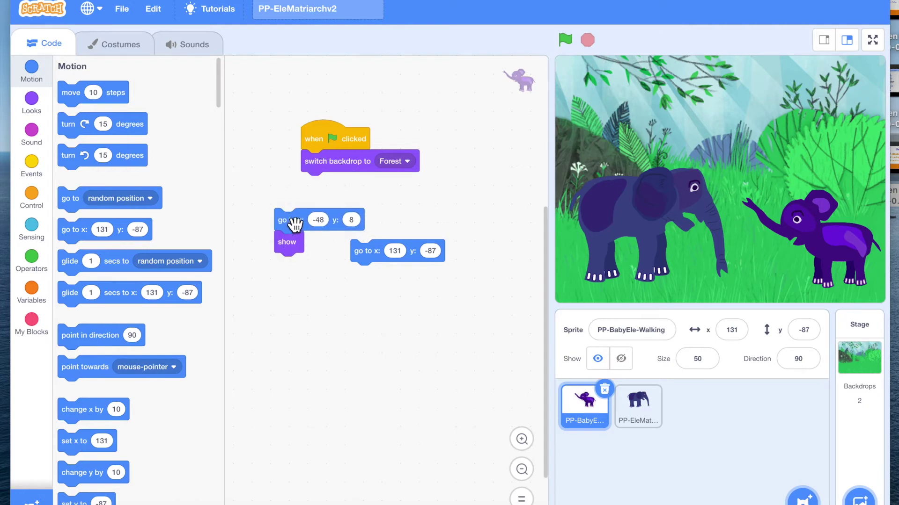
pyautogui.click(290, 246)
# - Rebuild the script as go to x 131 y -87 then show, deleting the old x -48 y 8 block
pyautogui.moveTo(288, 244); pyautogui.dragTo(371, 286)
pyautogui.moveTo(295, 221); pyautogui.dragTo(146, 221)
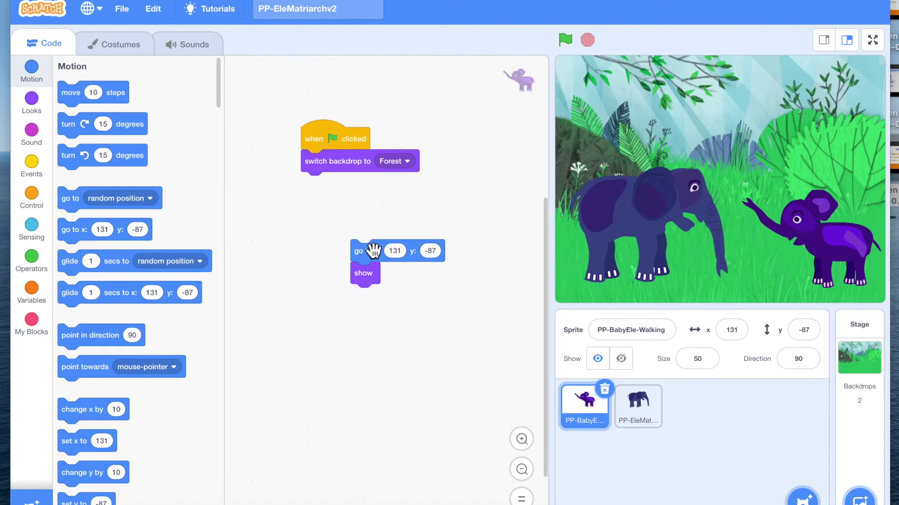
pyautogui.moveTo(366, 251); pyautogui.dragTo(323, 191)
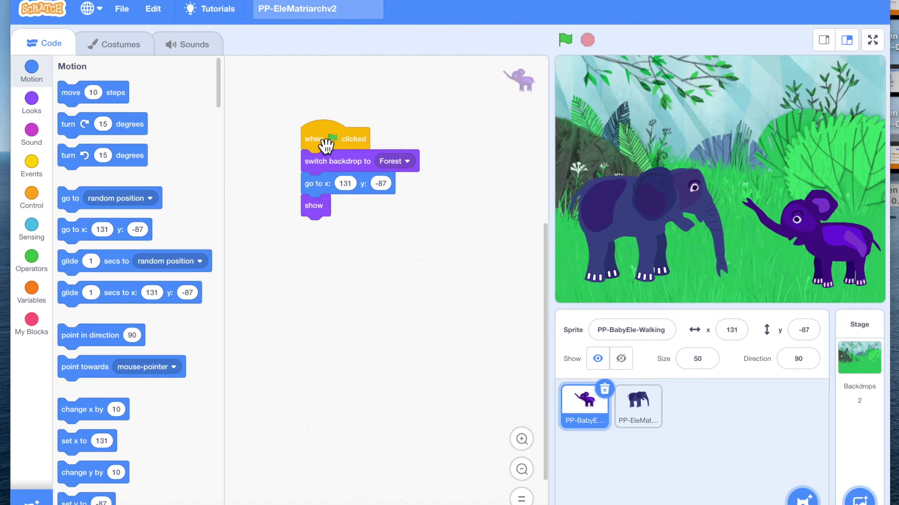
pyautogui.click(654, 419)
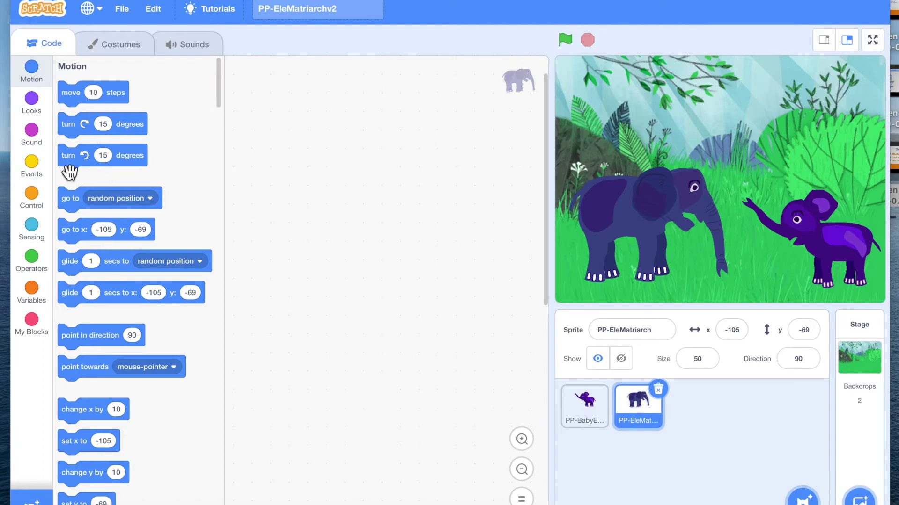
# - Start the mama elephant's script with a green-flag trigger and nudge her on the stage
pyautogui.click(35, 170)
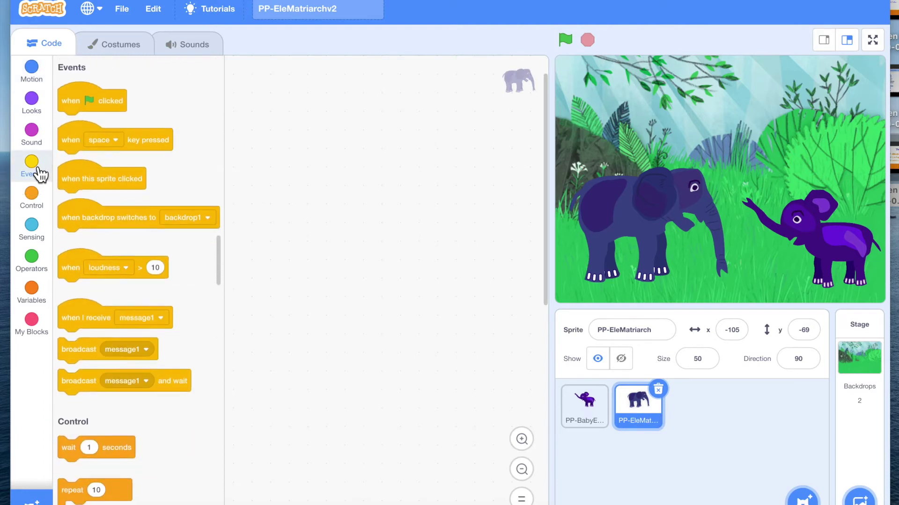
pyautogui.moveTo(84, 100)
pyautogui.mouseDown()
pyautogui.moveTo(302, 127)
pyautogui.moveTo(343, 146)
pyautogui.mouseUp()
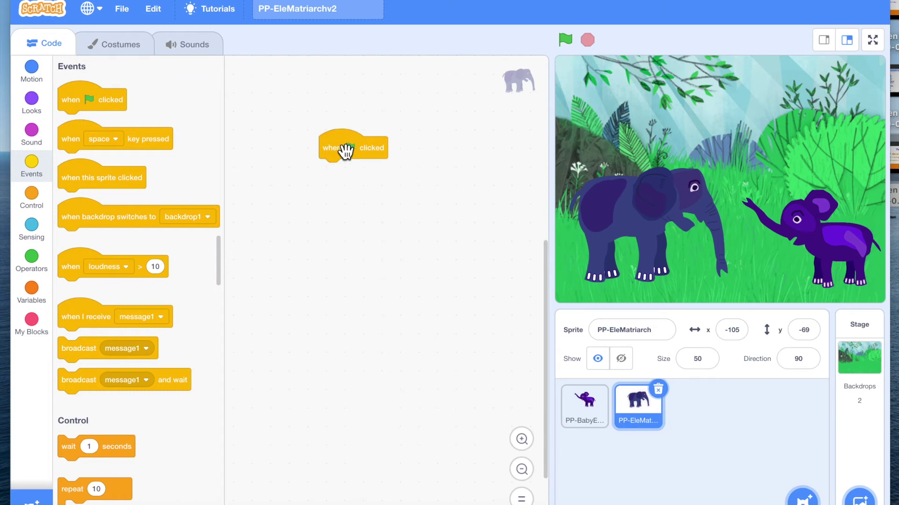
pyautogui.click(35, 76)
pyautogui.click(641, 204)
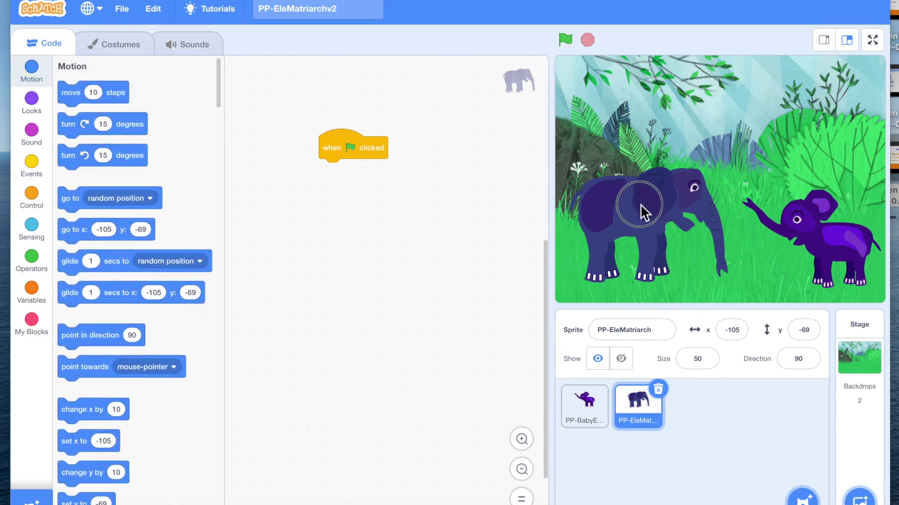
pyautogui.moveTo(640, 205); pyautogui.dragTo(649, 205)
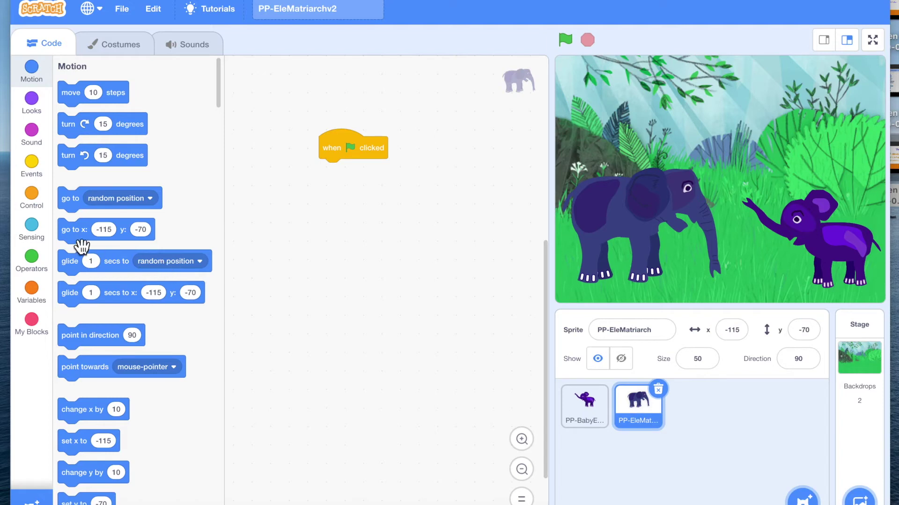
# - Add go to x: -115 y: -70 and show beneath the mama elephant's green-flag trigger
pyautogui.moveTo(82, 239); pyautogui.dragTo(228, 239)
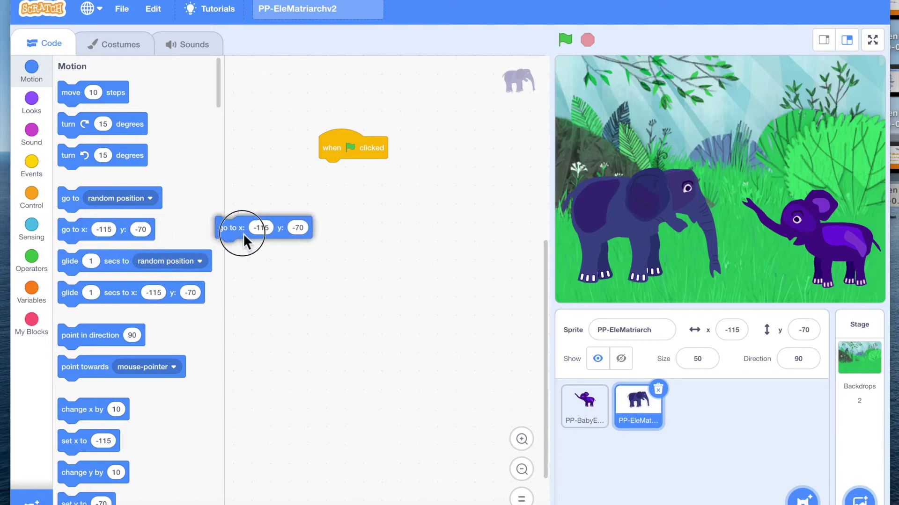
pyautogui.moveTo(228, 239); pyautogui.dragTo(337, 184)
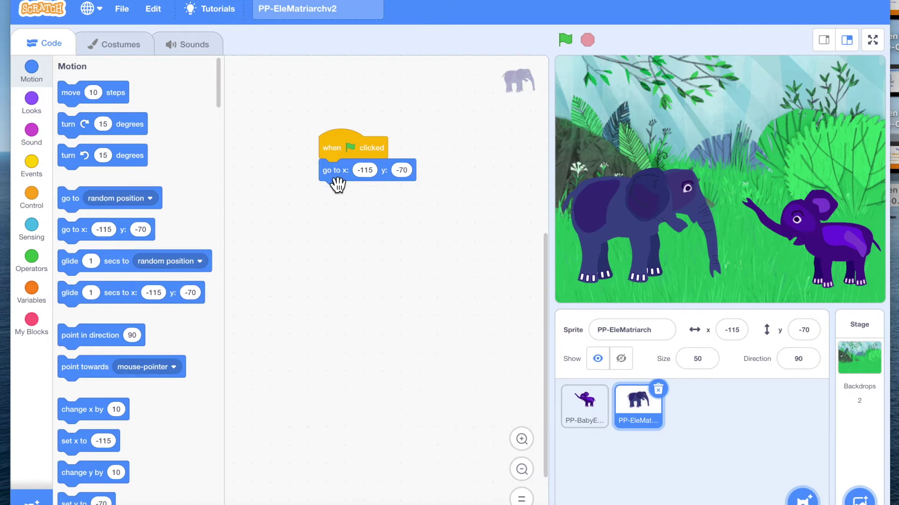
pyautogui.click(38, 109)
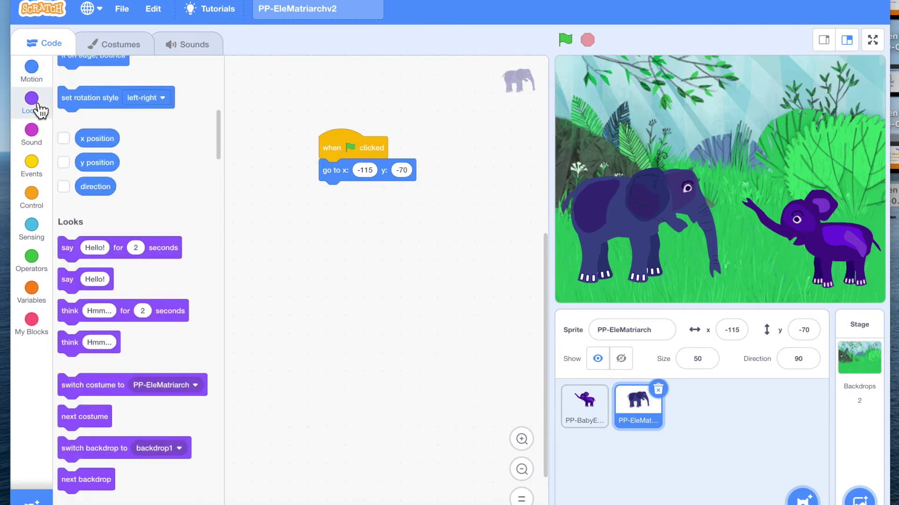
pyautogui.scroll(-1, 141, 268)
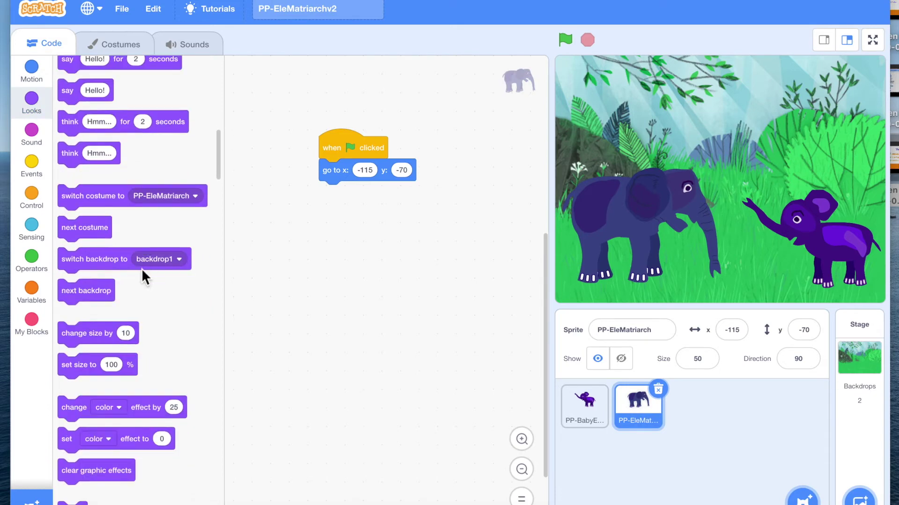
pyautogui.scroll(-3, 142, 268)
pyautogui.moveTo(73, 393); pyautogui.dragTo(331, 202)
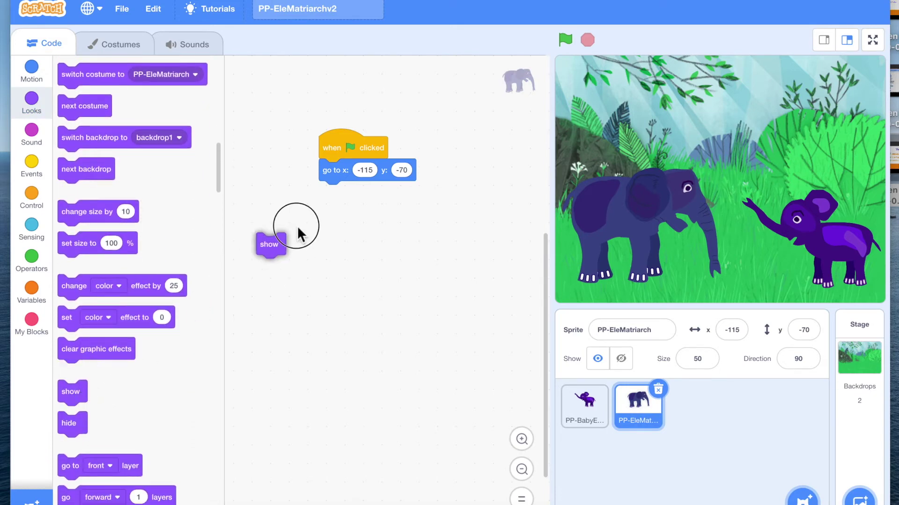
pyautogui.moveTo(331, 202); pyautogui.dragTo(343, 198)
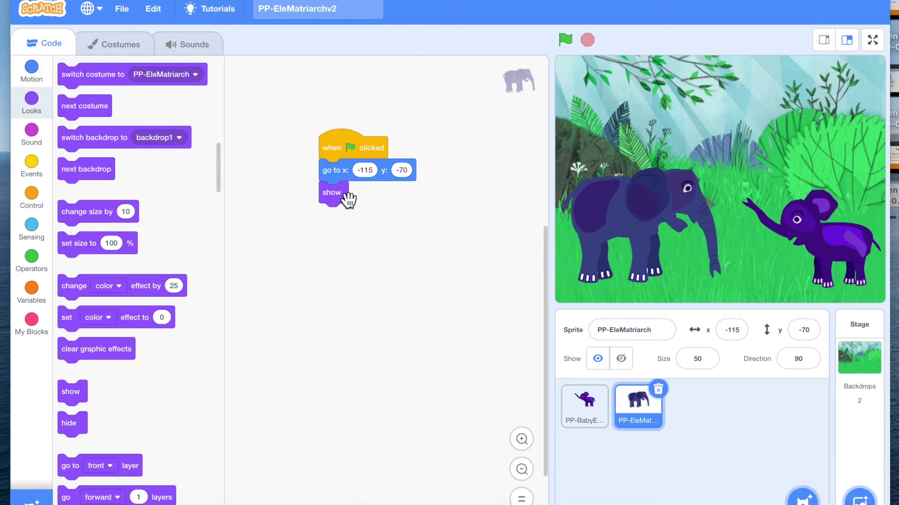
pyautogui.click(593, 415)
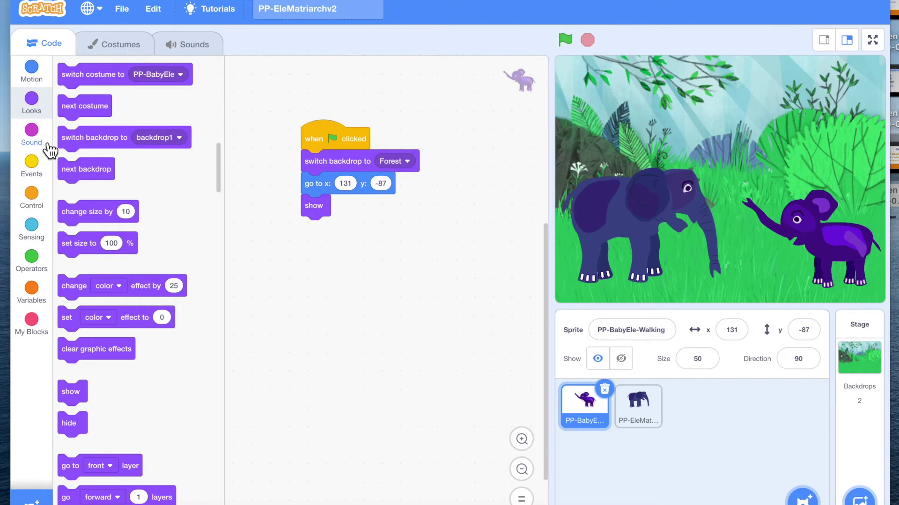
pyautogui.click(35, 141)
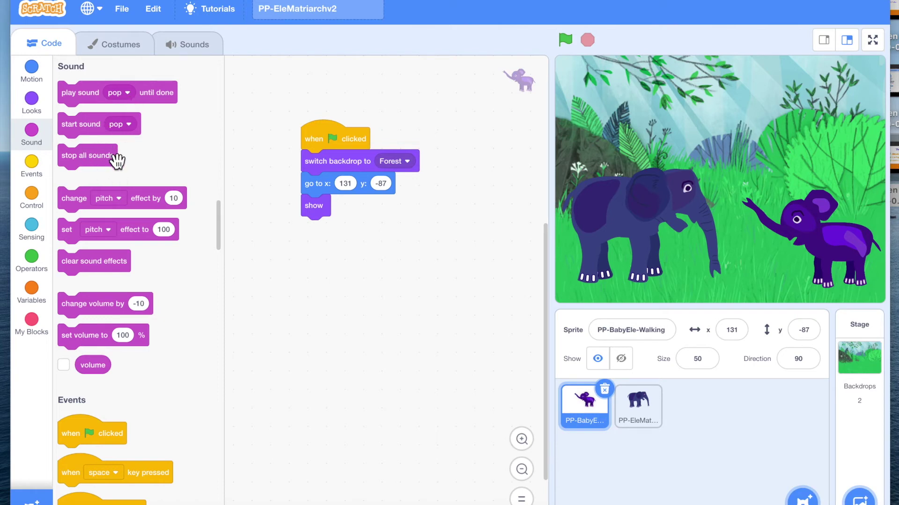
pyautogui.click(119, 198)
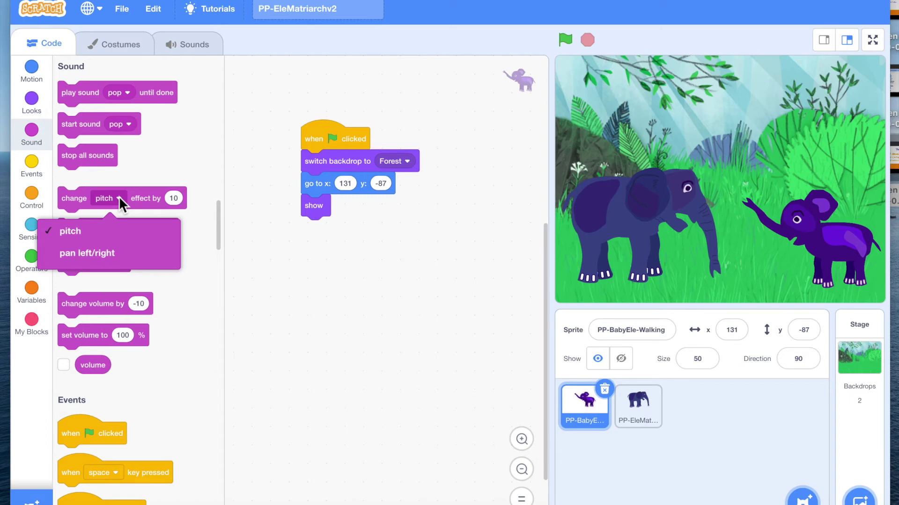
pyautogui.click(119, 198)
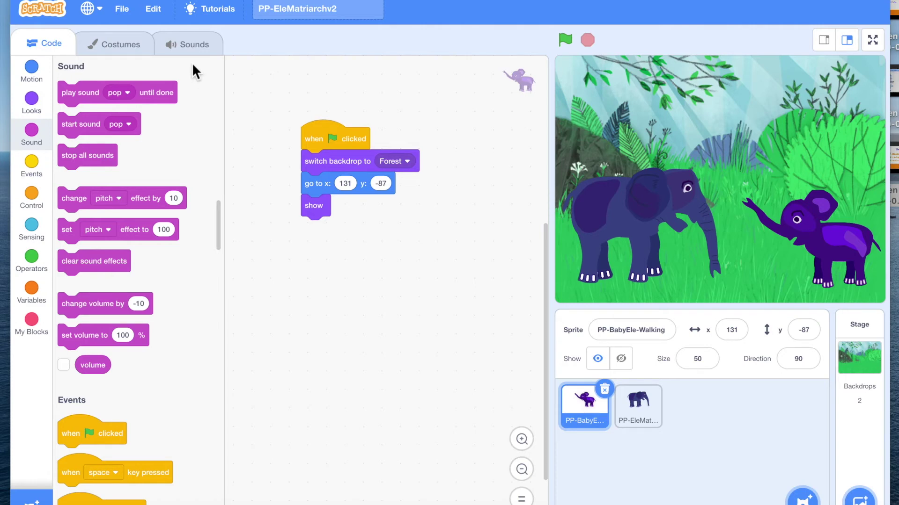
# - Delete the pop sound from the baby elephant's Sounds so none remain
pyautogui.click(183, 56)
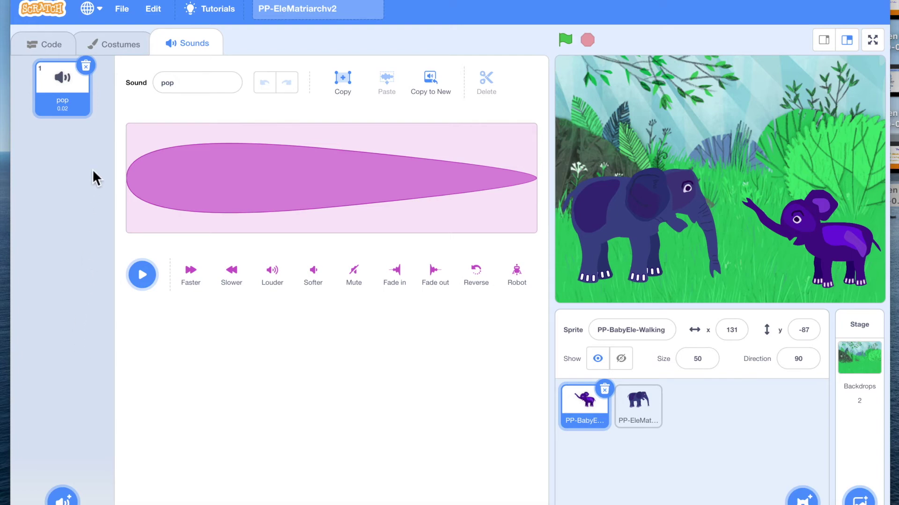
pyautogui.click(94, 71)
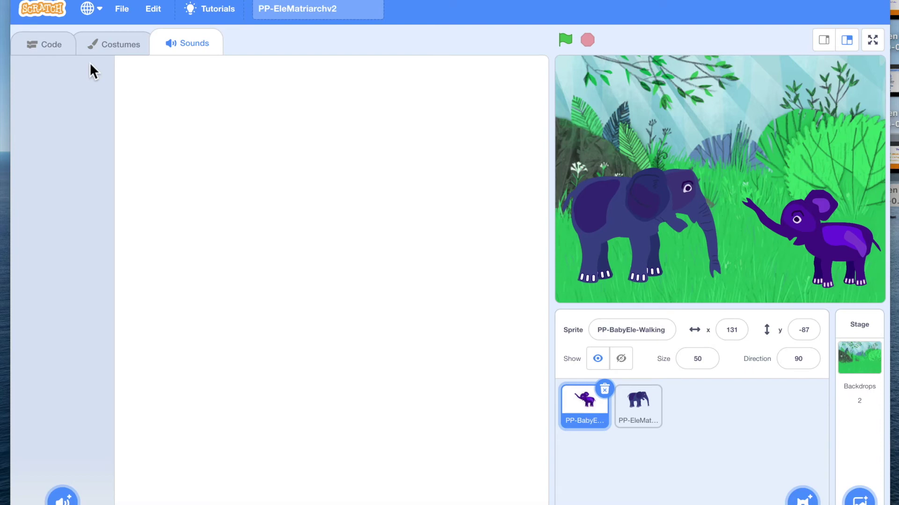
pyautogui.click(196, 44)
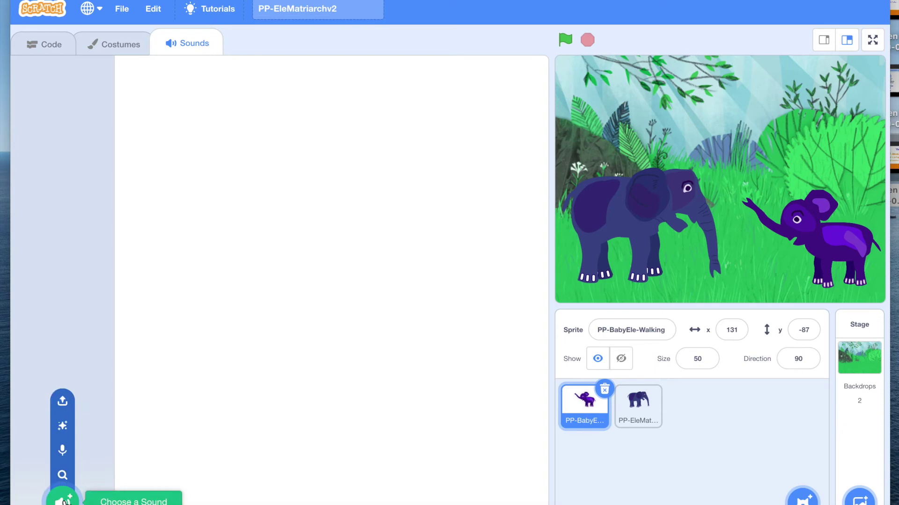
pyautogui.moveTo(62, 498)
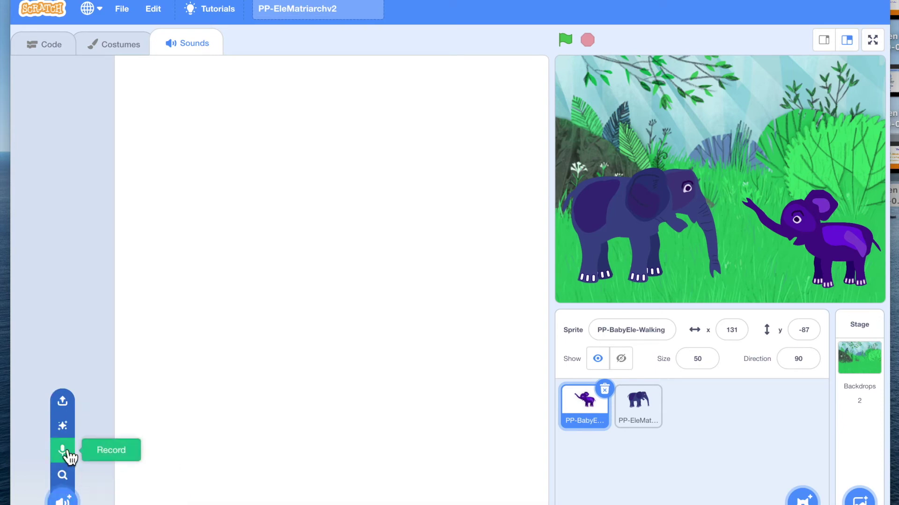
pyautogui.click(57, 49)
# - Add a play-sound-until-done block under show and list its sound choices
pyautogui.moveTo(83, 99)
pyautogui.mouseDown()
pyautogui.moveTo(318, 265)
pyautogui.moveTo(327, 234)
pyautogui.mouseUp()
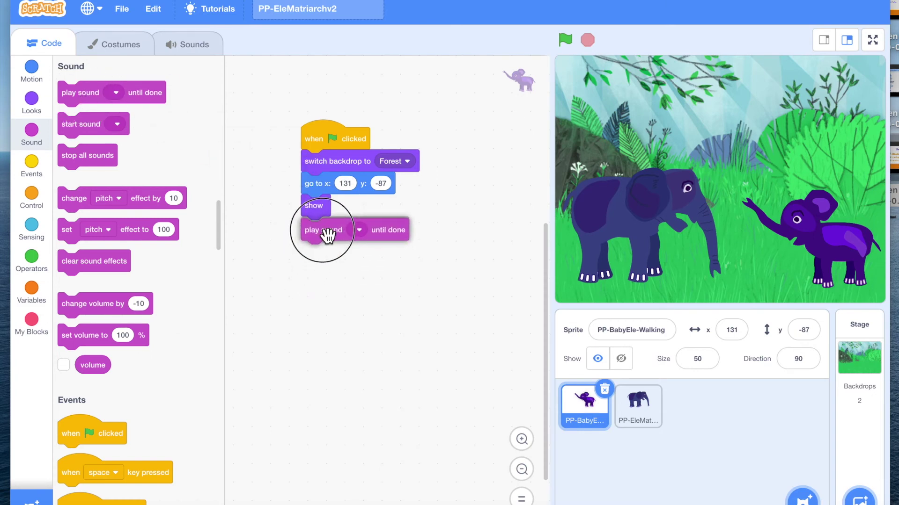
pyautogui.click(358, 230)
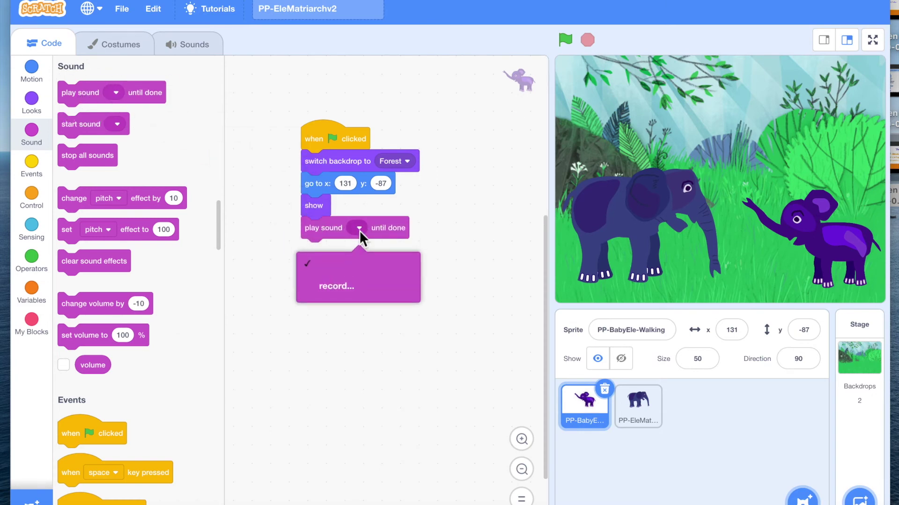
# - Record and save a new 5.97-second sound, recording1, for the baby elephant
pyautogui.click(337, 287)
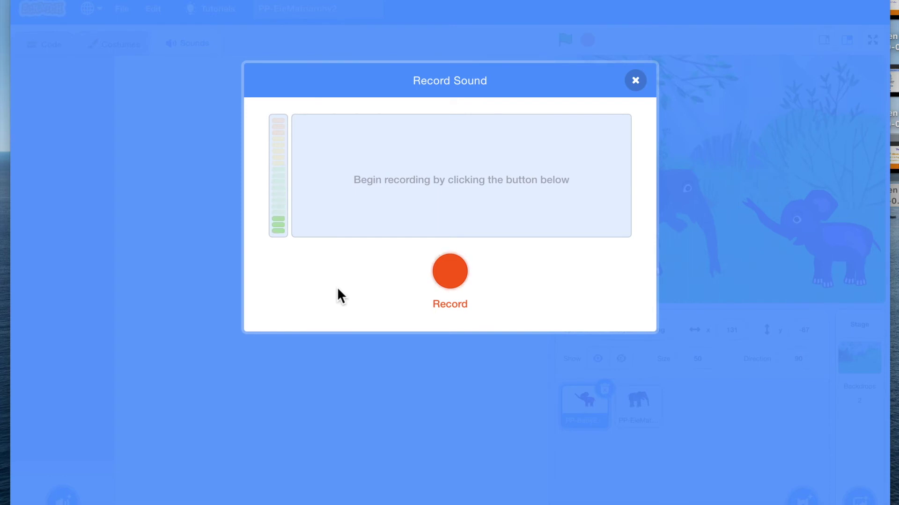
pyautogui.click(452, 272)
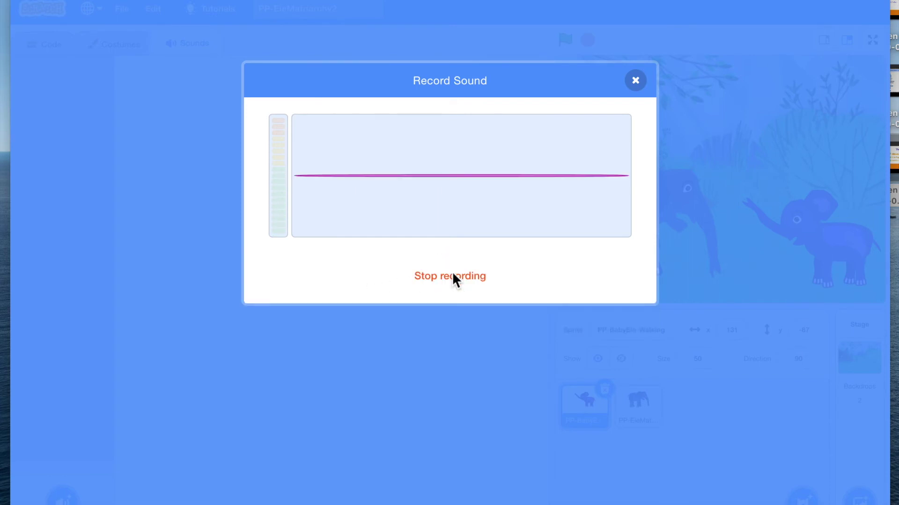
pyautogui.click(452, 272)
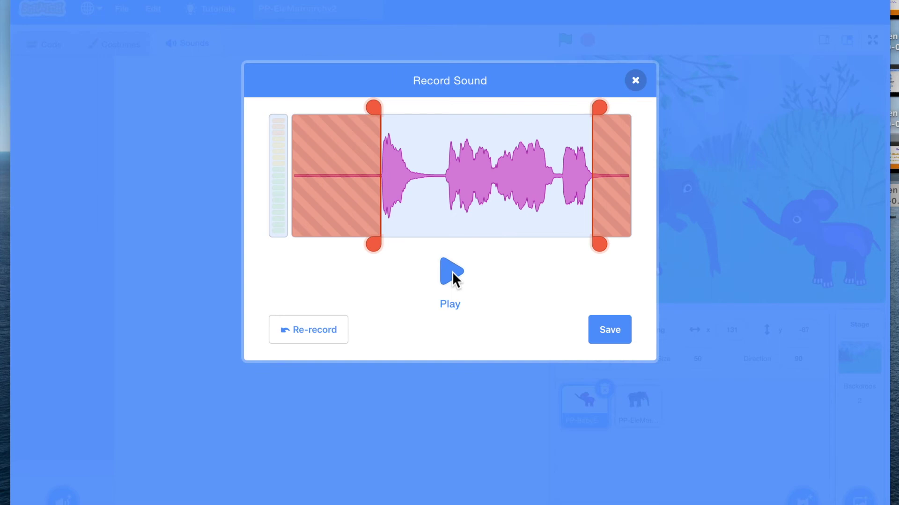
pyautogui.click(610, 330)
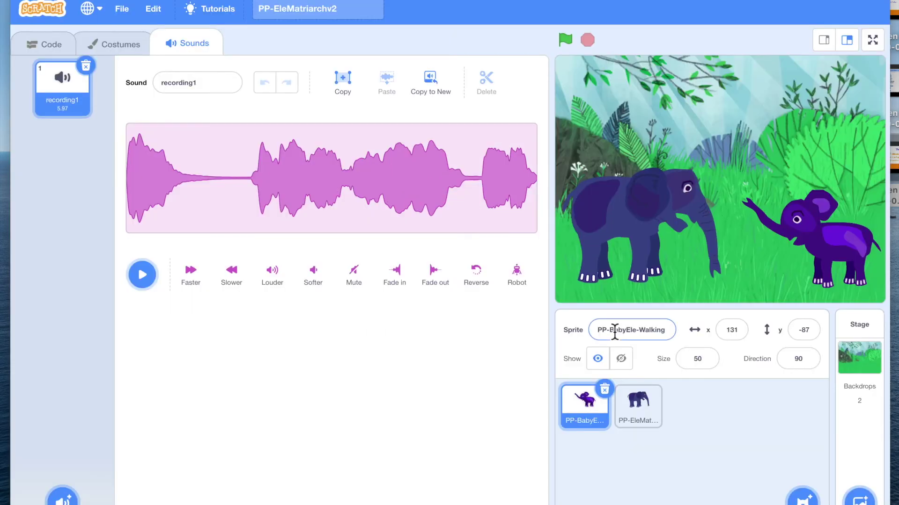
# - Rename the recording to Baby-Ele-WhydidyounamemeNandi
pyautogui.click(182, 85)
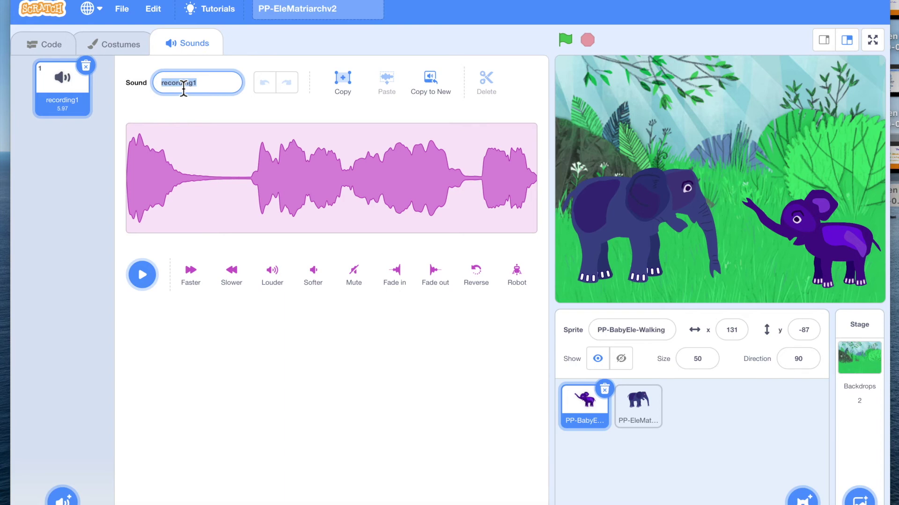
pyautogui.write('Baby-El')
pyautogui.write('e-')
pyautogui.write('Why')
pyautogui.write('didyounamem')
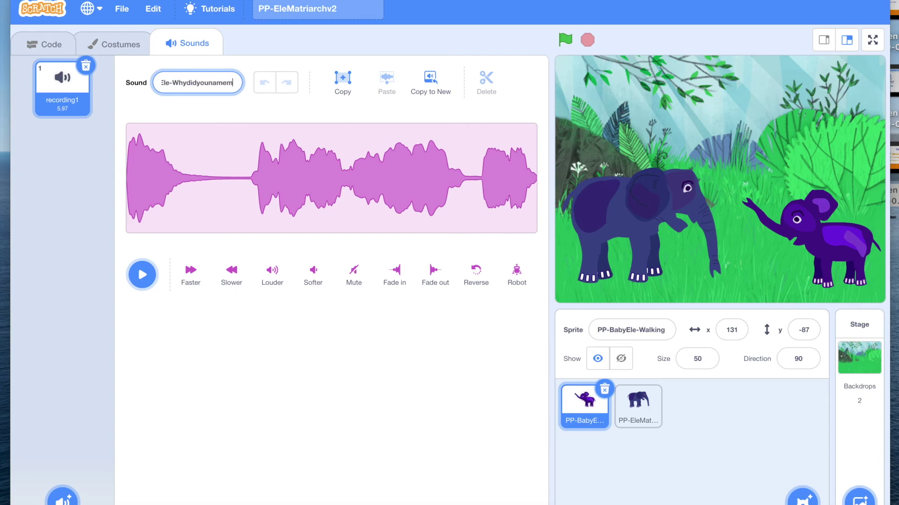
pyautogui.write('eNandi')
pyautogui.press('Return')
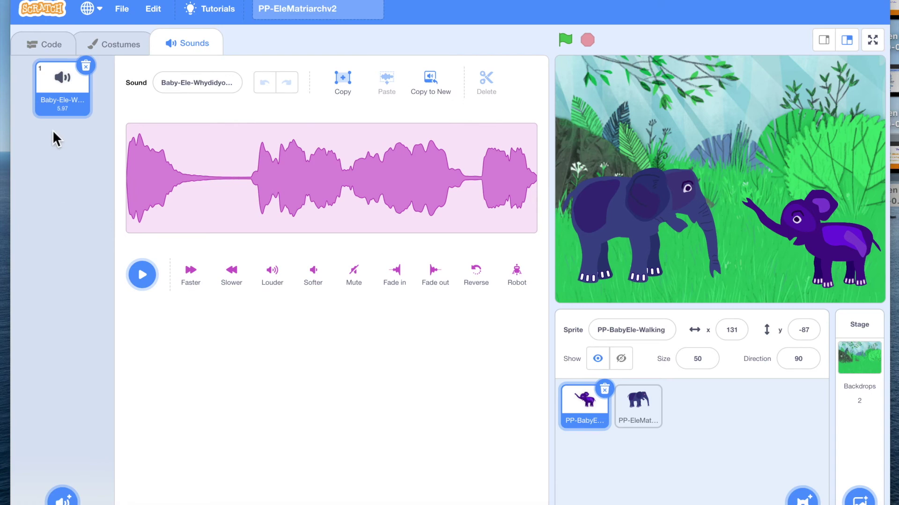
pyautogui.click(53, 47)
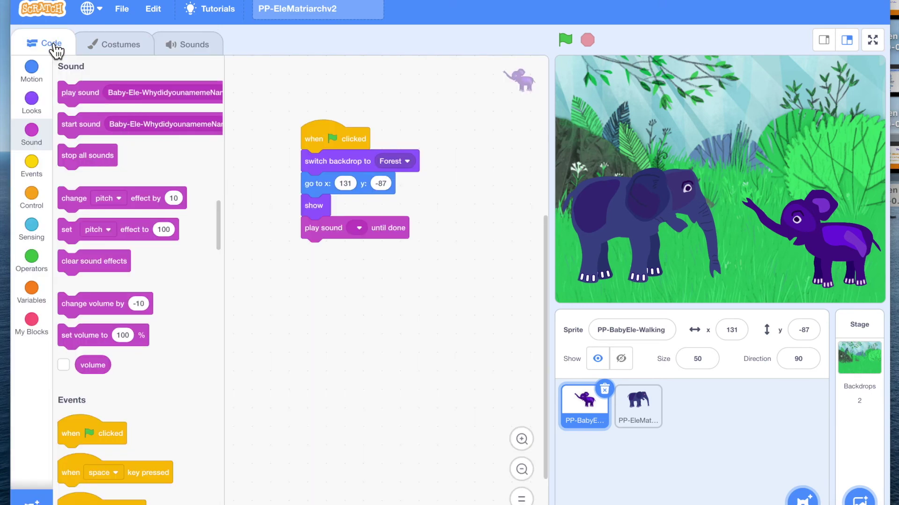
# - Set the baby elephant's play step to sound Baby-Ele-WhydidyounamemeNandi
pyautogui.click(360, 230)
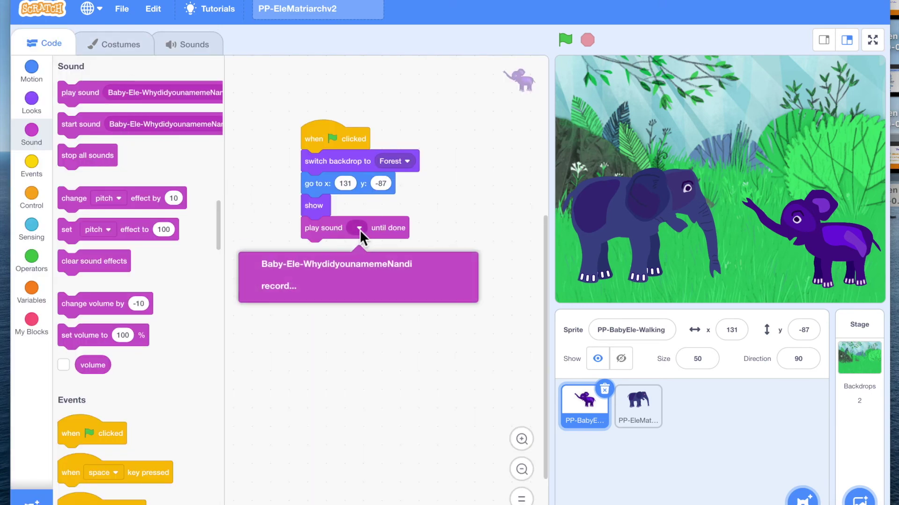
pyautogui.click(327, 268)
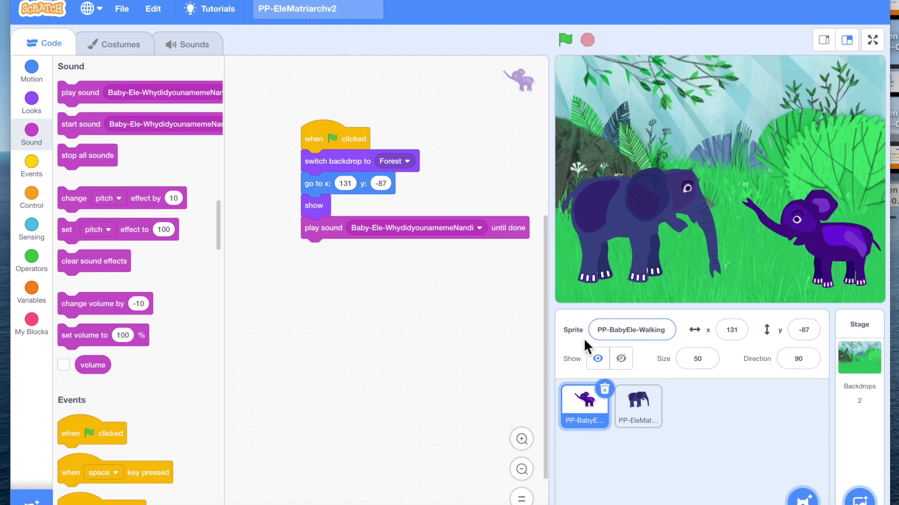
pyautogui.click(647, 407)
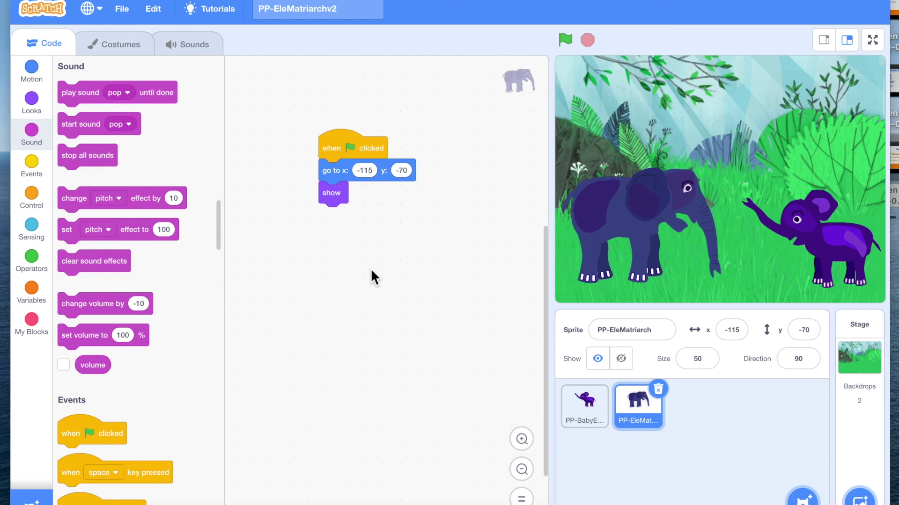
# - Add play sound pop until done under the mama's show and start recording her line
pyautogui.moveTo(80, 92)
pyautogui.mouseDown()
pyautogui.moveTo(309, 178)
pyautogui.moveTo(345, 224)
pyautogui.mouseUp()
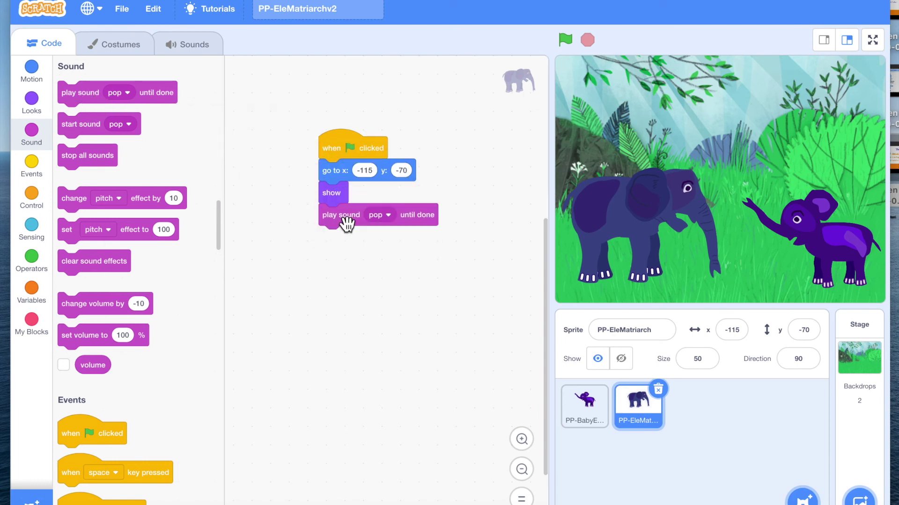
pyautogui.click(387, 215)
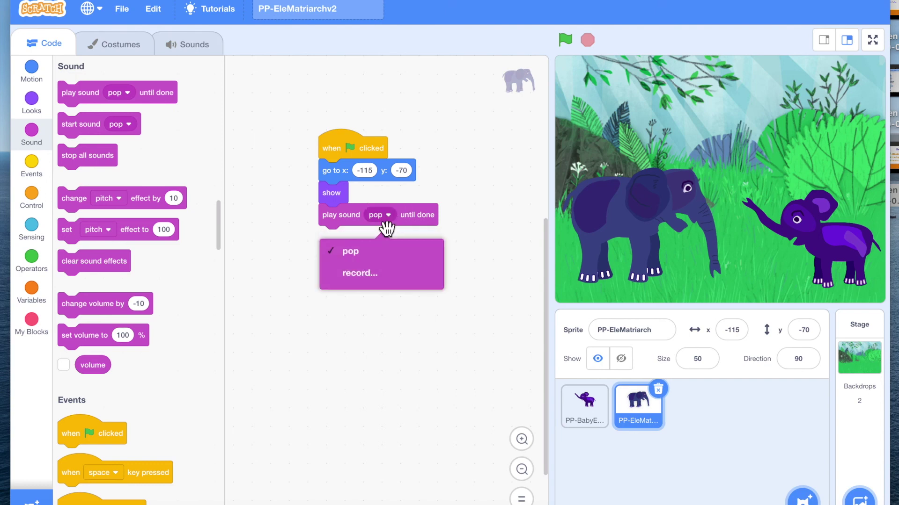
pyautogui.click(365, 273)
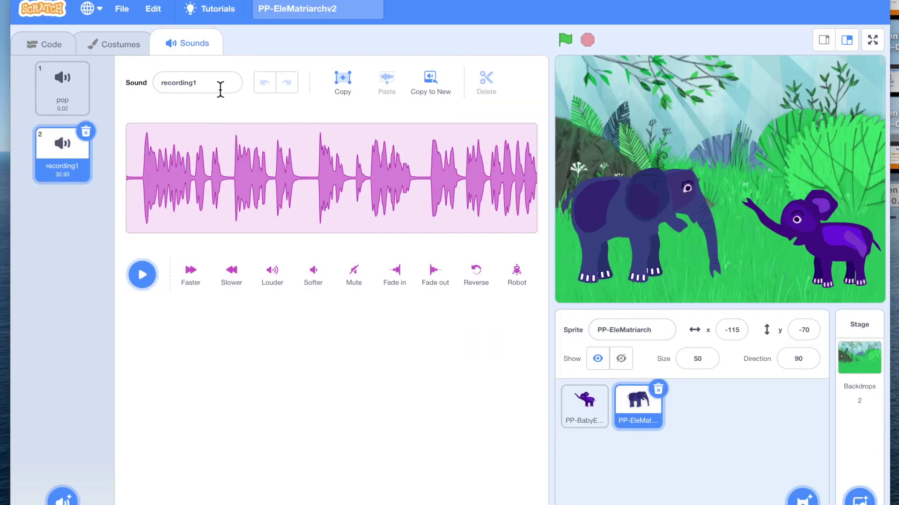
# - Remove the leftover pop sound and rename recording1 to MammaEle-NandiTheBull
pyautogui.click(76, 91)
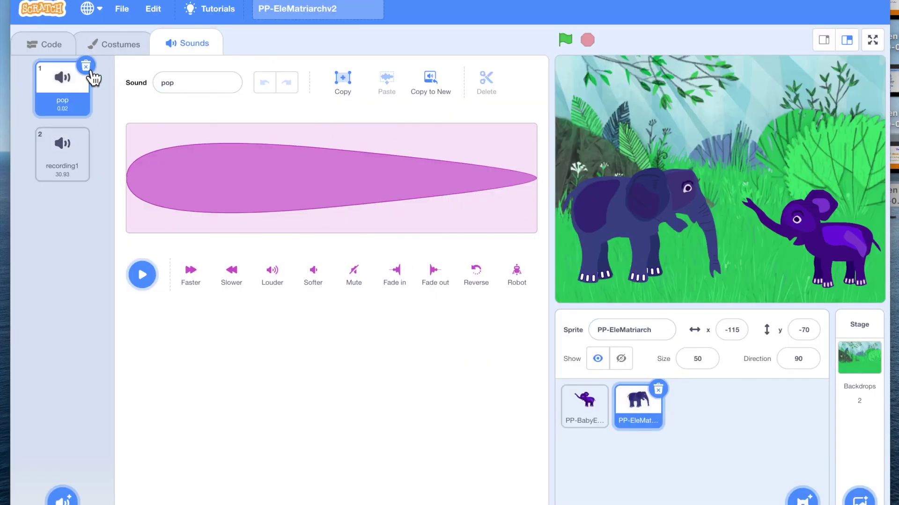
pyautogui.click(91, 70)
pyautogui.click(183, 82)
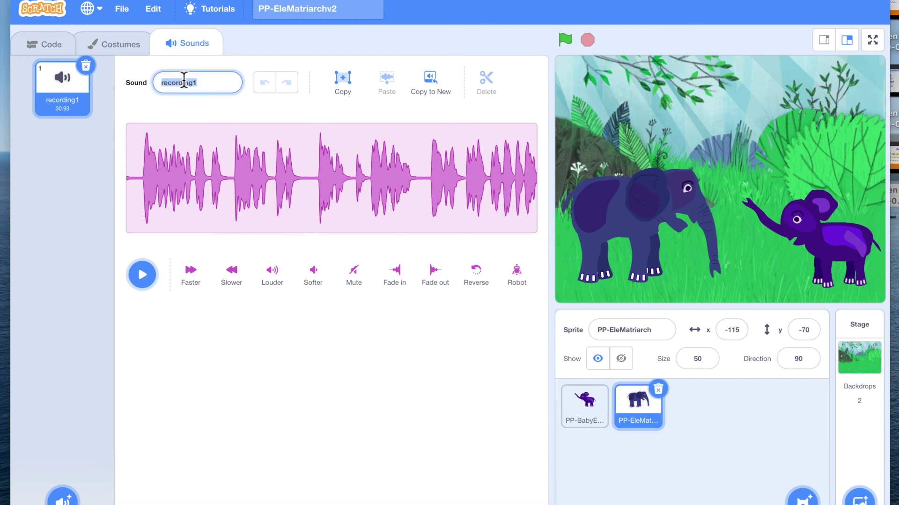
pyautogui.write('MammaEle-NandiTheBull')
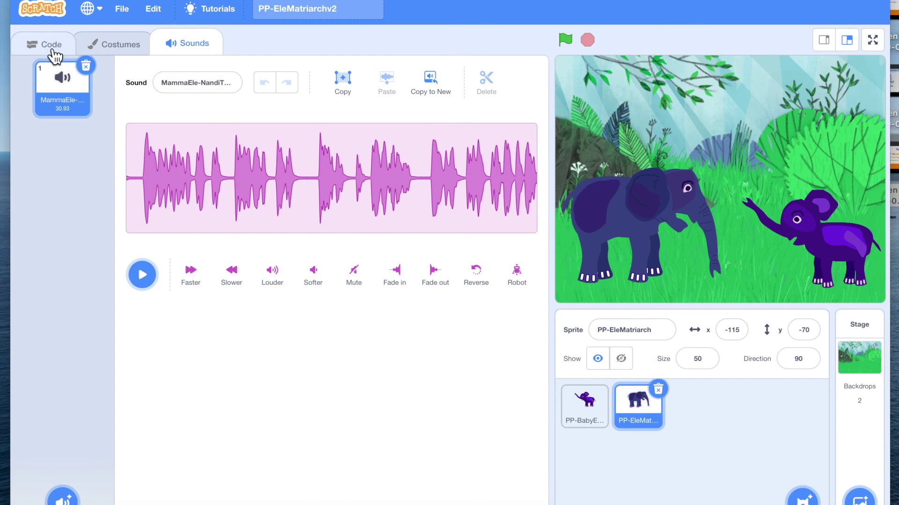
# - Set the green-flag script's play sound until done block to MammaEle-NandiTheBull
pyautogui.click(51, 44)
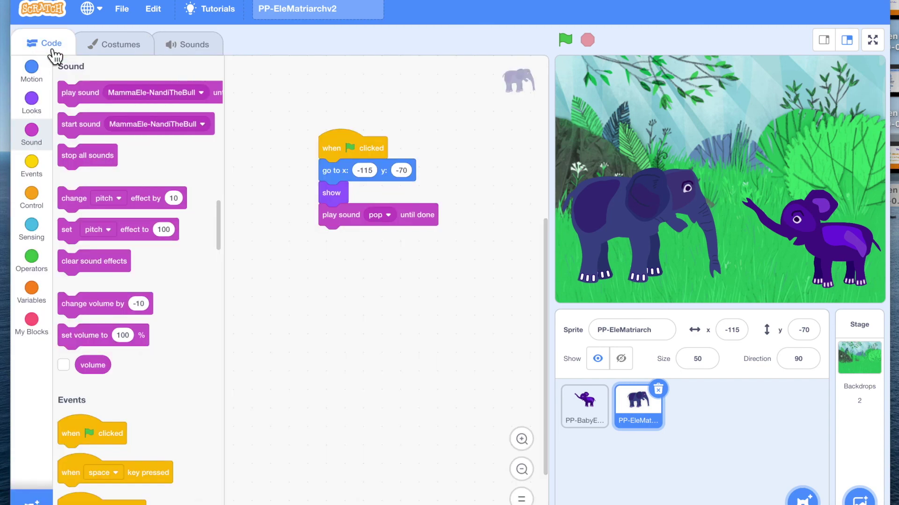
pyautogui.click(387, 217)
pyautogui.click(369, 252)
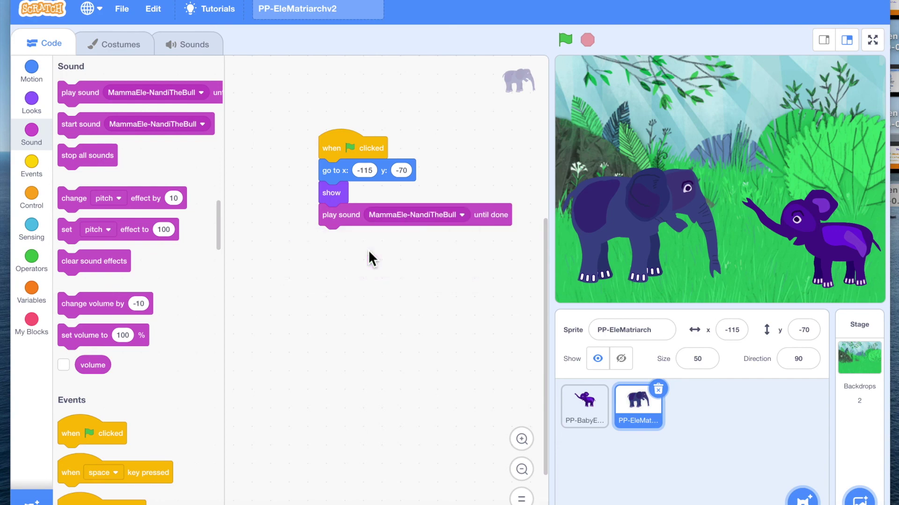